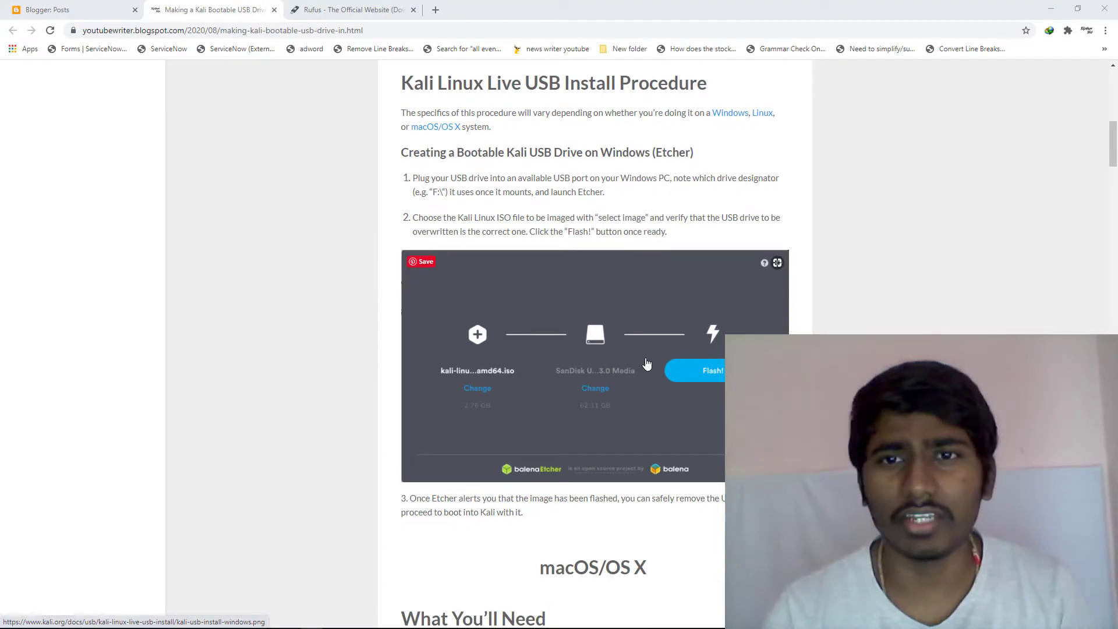
Step: Read the blog guide on making a Kali bootable USB drive, focusing on the Windows requirements and install procedure
scroll(911, 291, "down", 9)
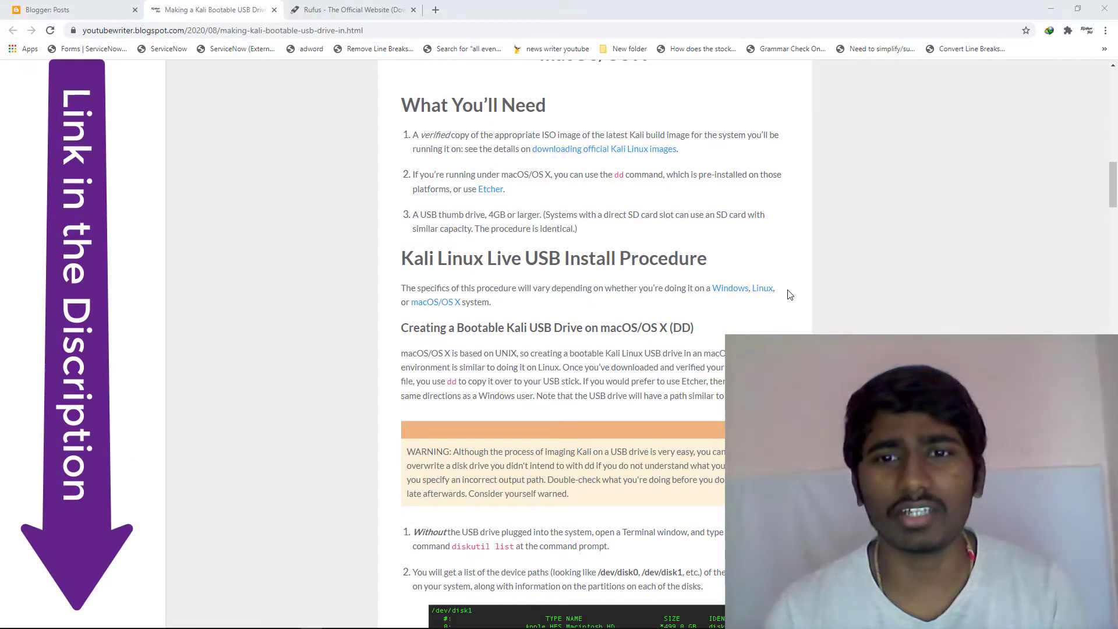
scroll(790, 295, "up", 20)
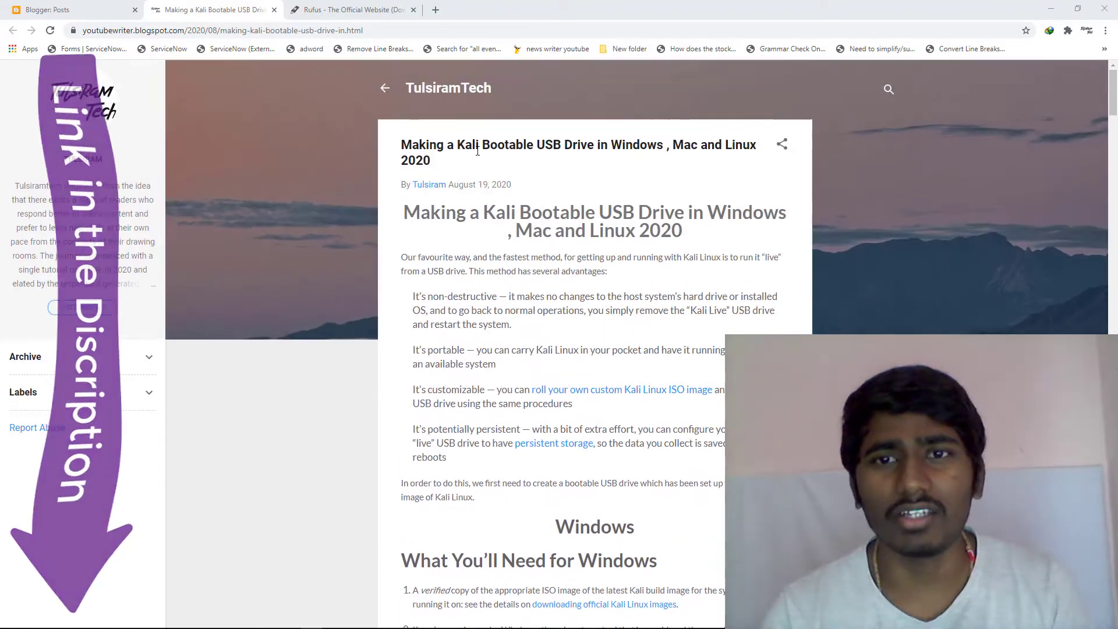
scroll(619, 285, "down", 4)
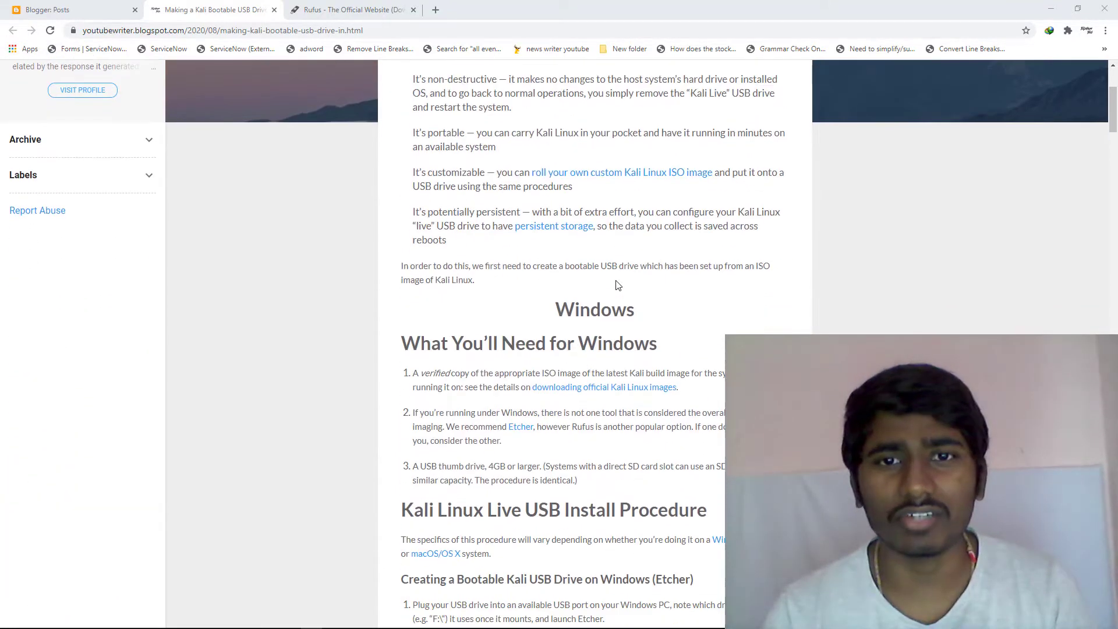
scroll(619, 285, "down", 3)
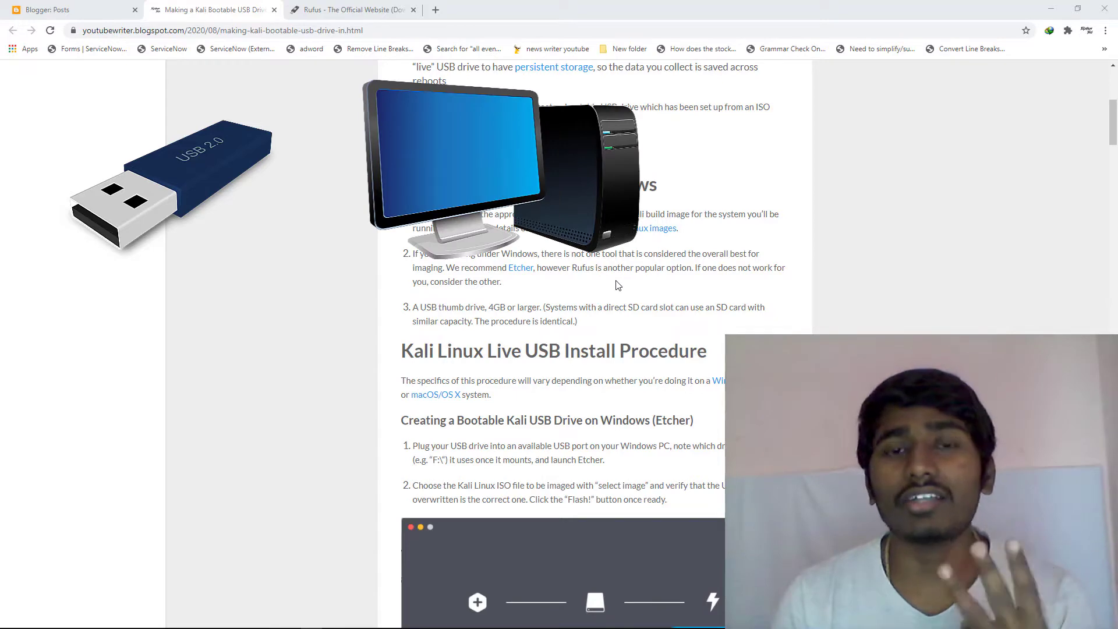
Step: Look over the Rufus website's overview and download section, and locate the kali-linux-2020.3-live-amd64 image in the Videos folder
key("ctrl+Tab")
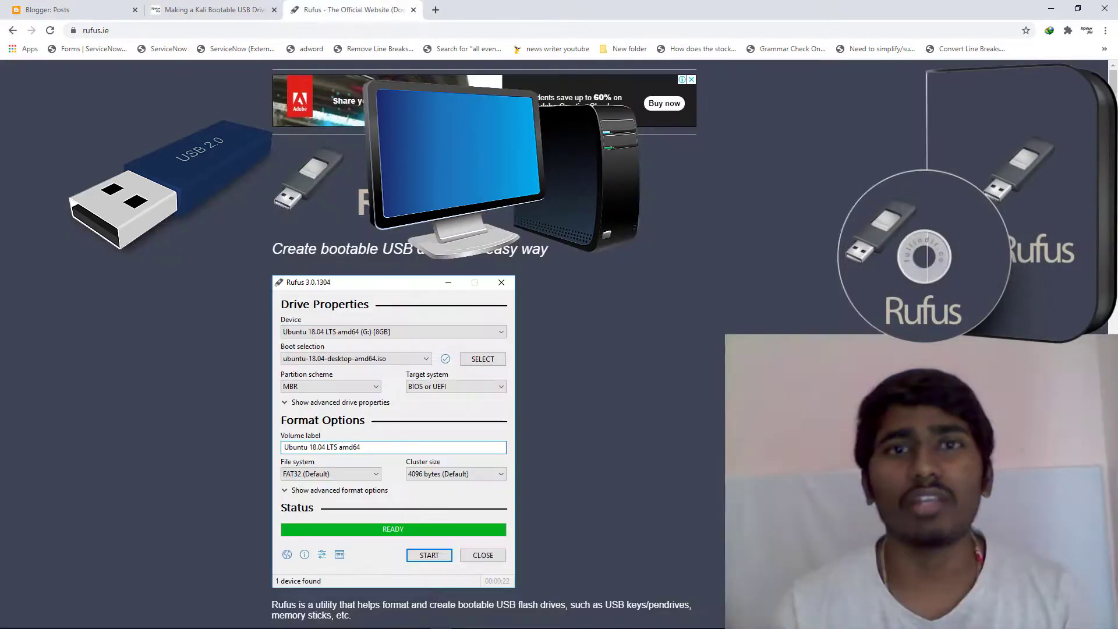
scroll(483, 349, "down", 1)
scroll(750, 221, "down", 4)
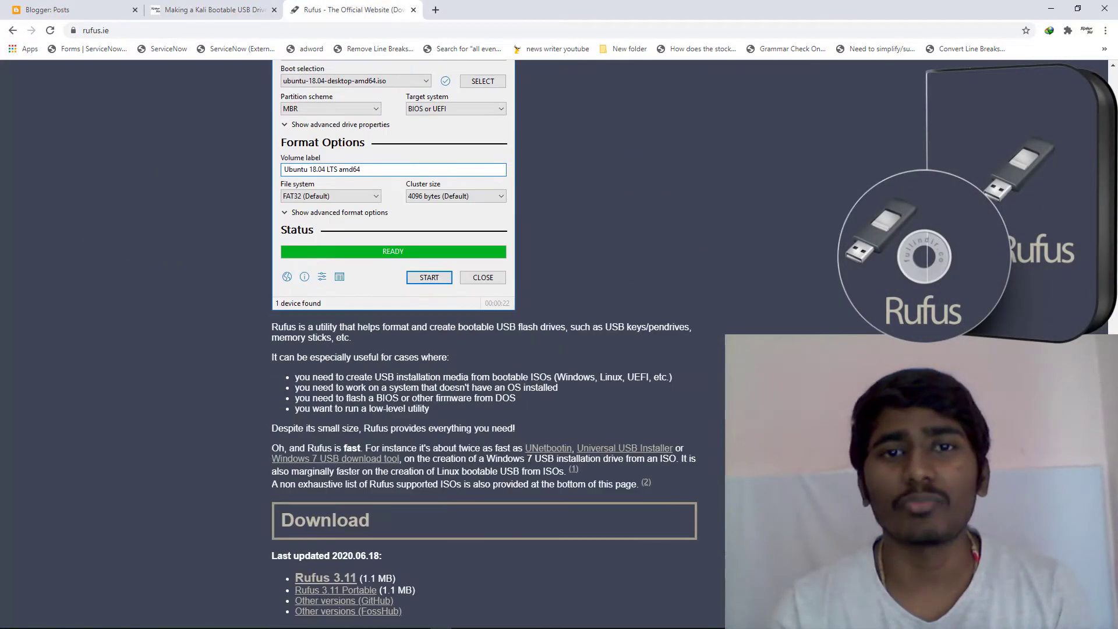
scroll(750, 221, "up", 5)
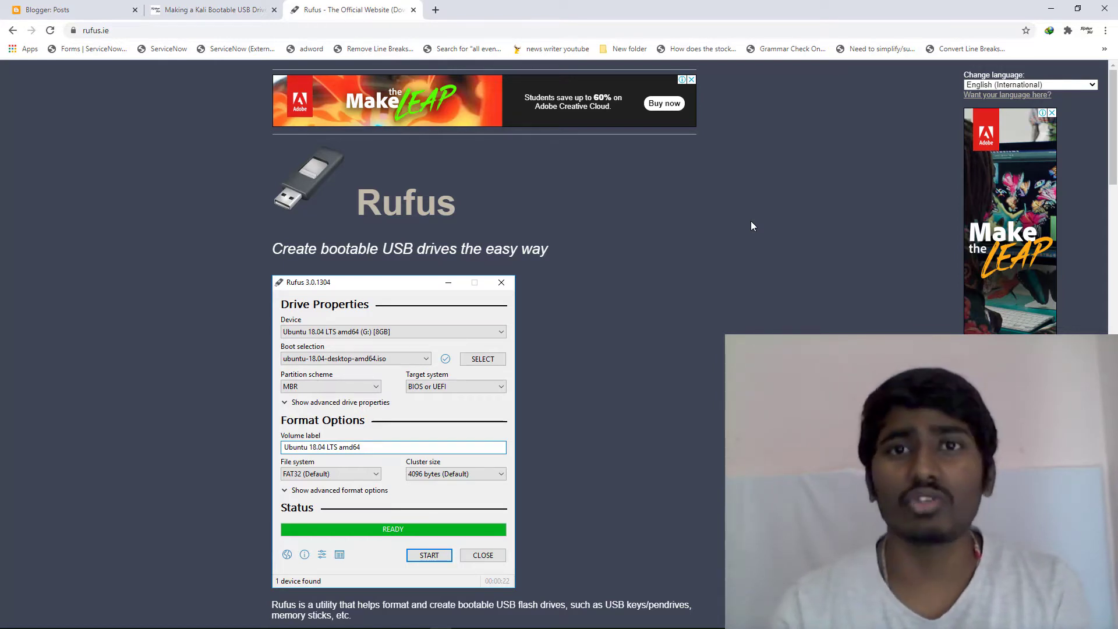
scroll(750, 221, "down", 4)
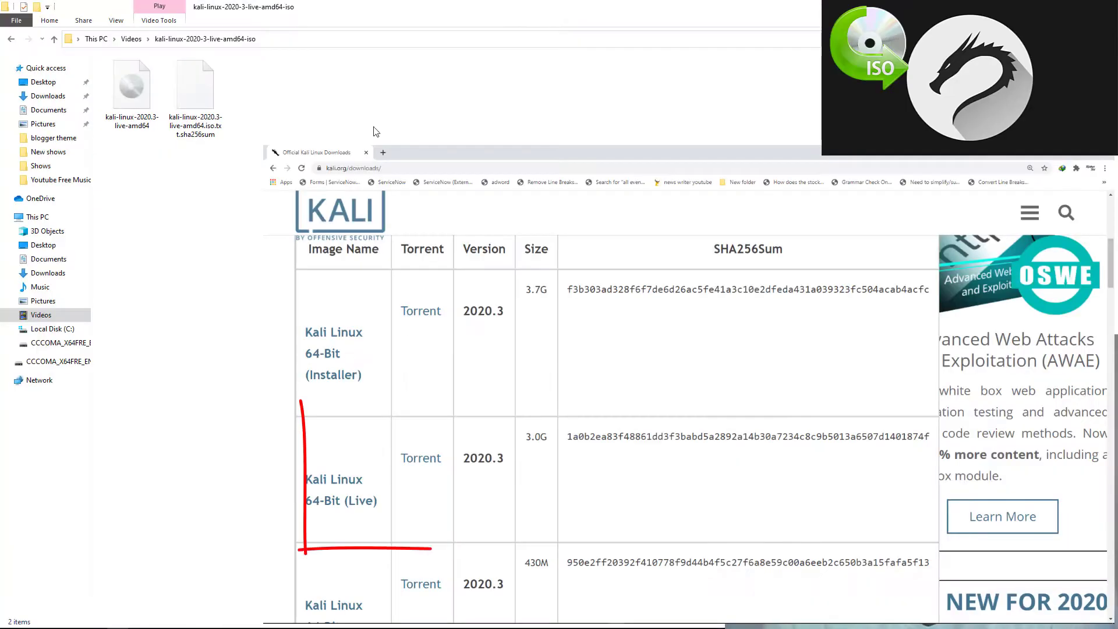
left_click(135, 90)
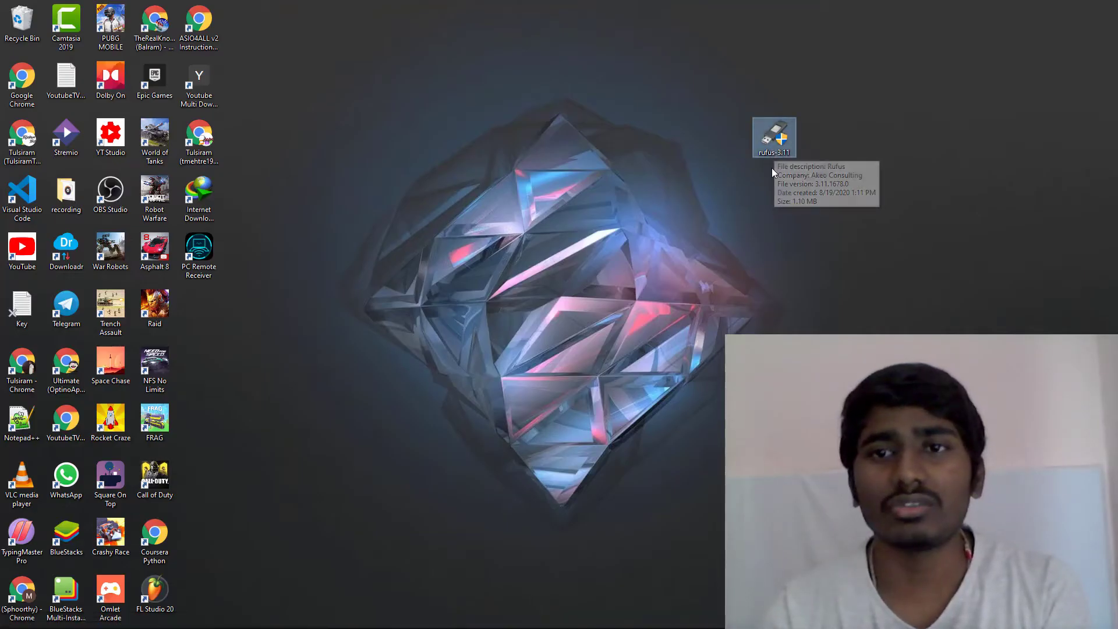
Step: Launch the rufus-3.11 program from the desktop
left_click(776, 153)
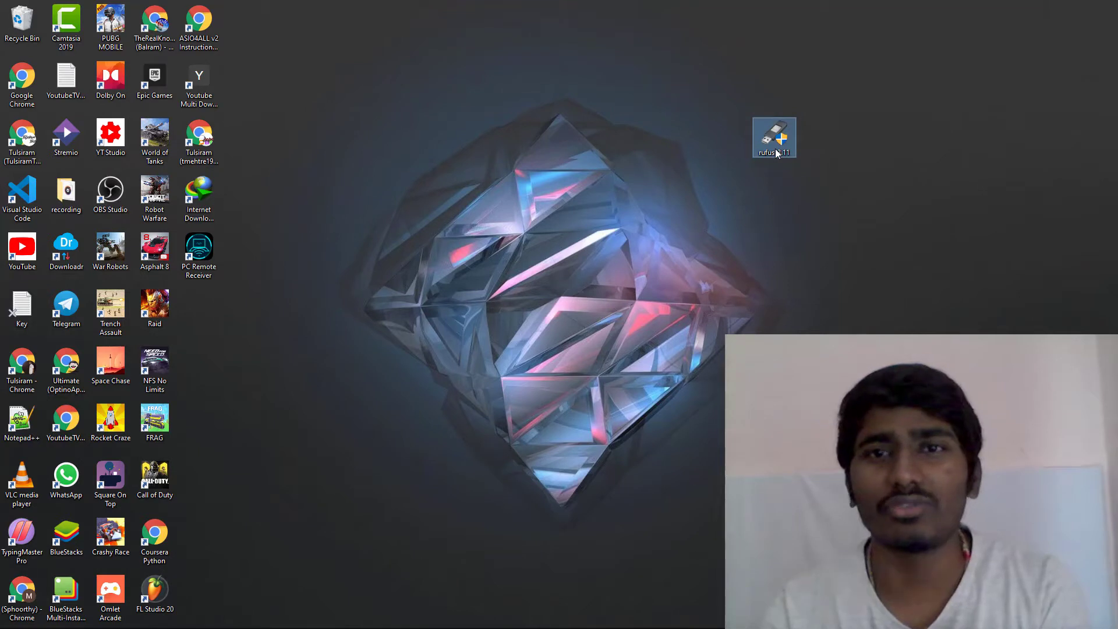
left_click(776, 153)
key("Return")
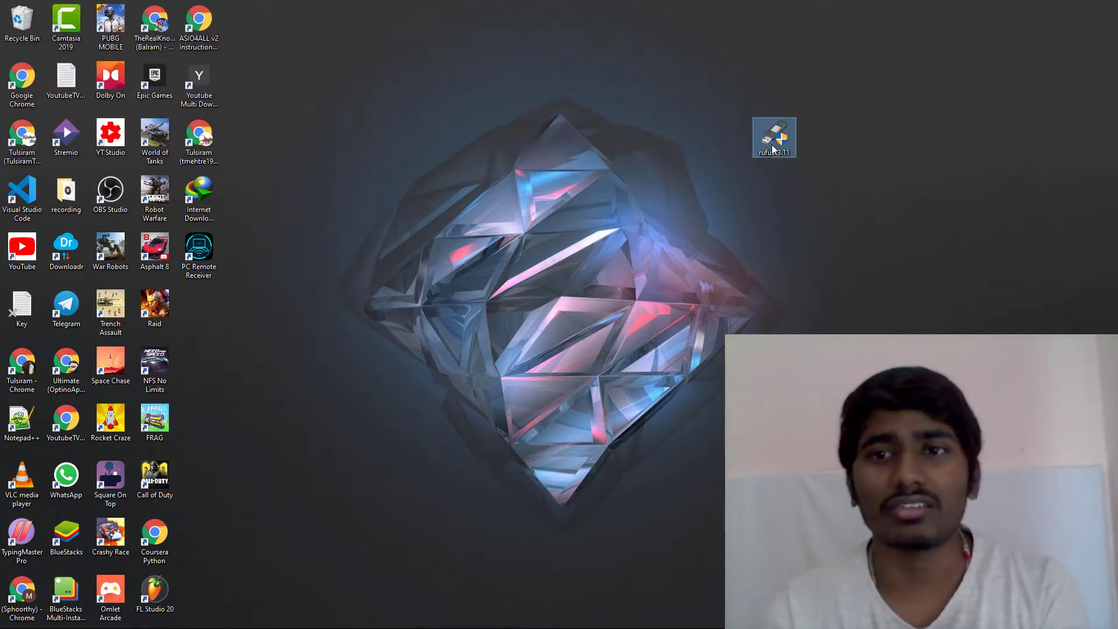
double_click(774, 150)
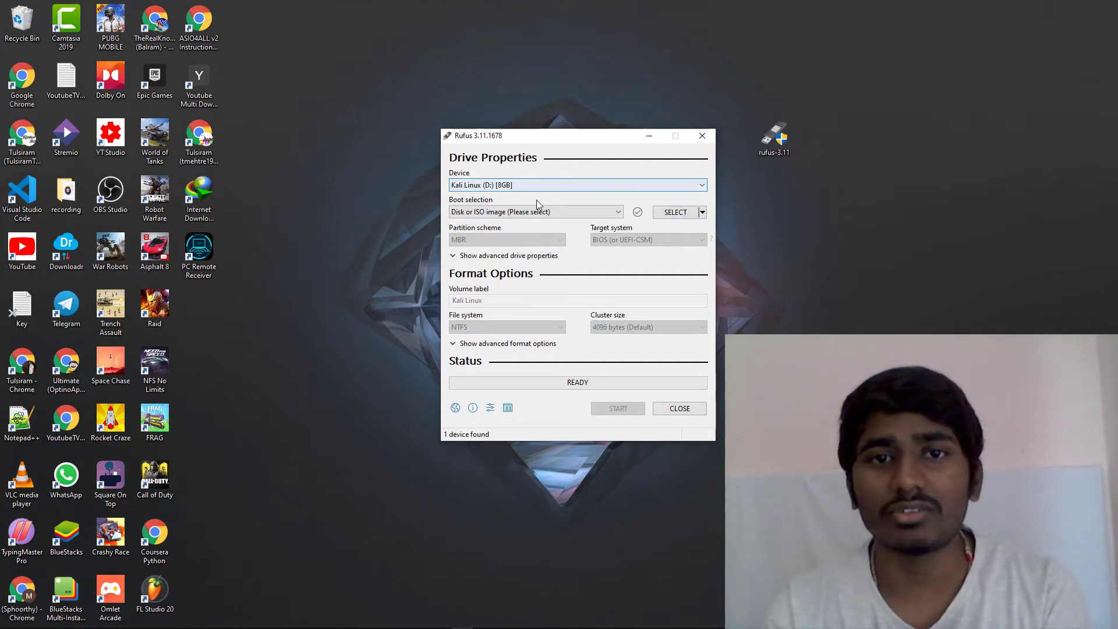
Step: Check the available USB devices and the boot selection options in Rufus
left_click(562, 185)
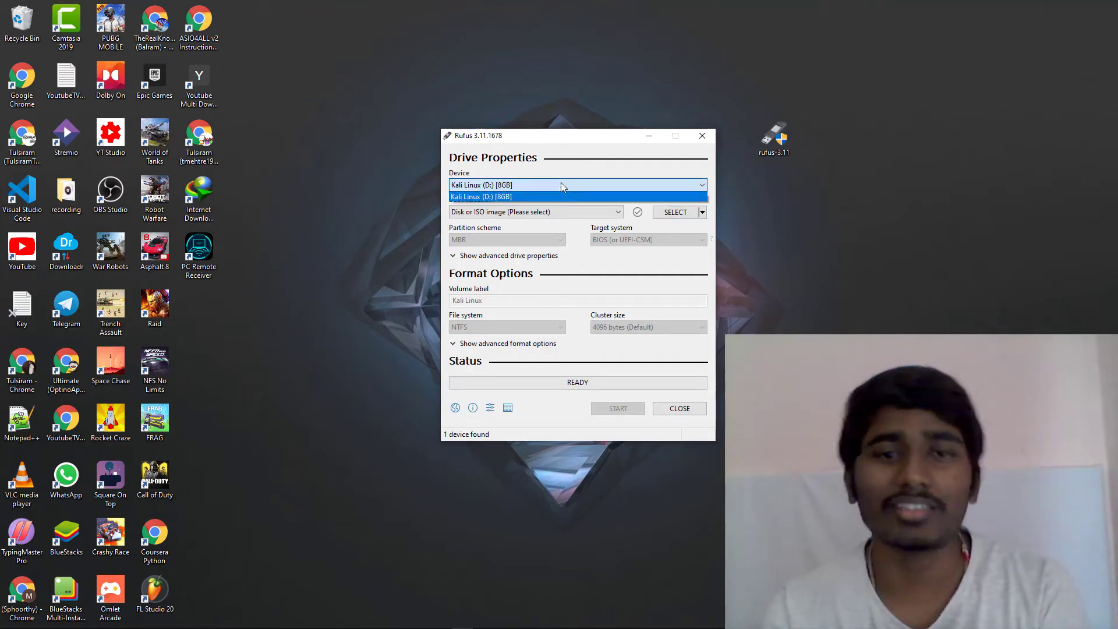
left_click(562, 186)
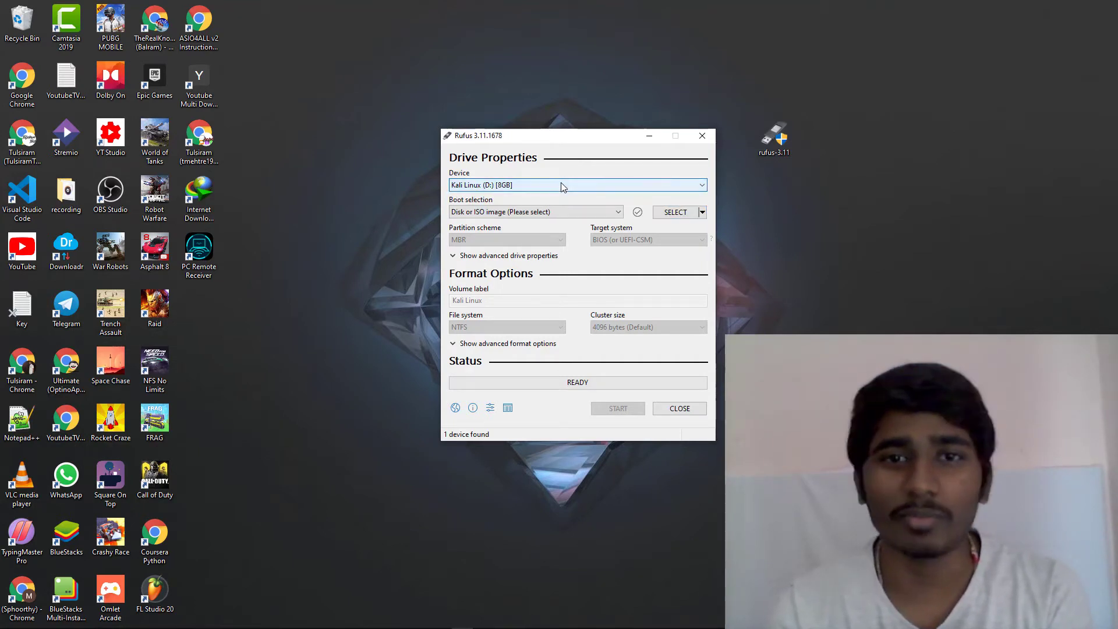
left_click(600, 213)
left_click(598, 217)
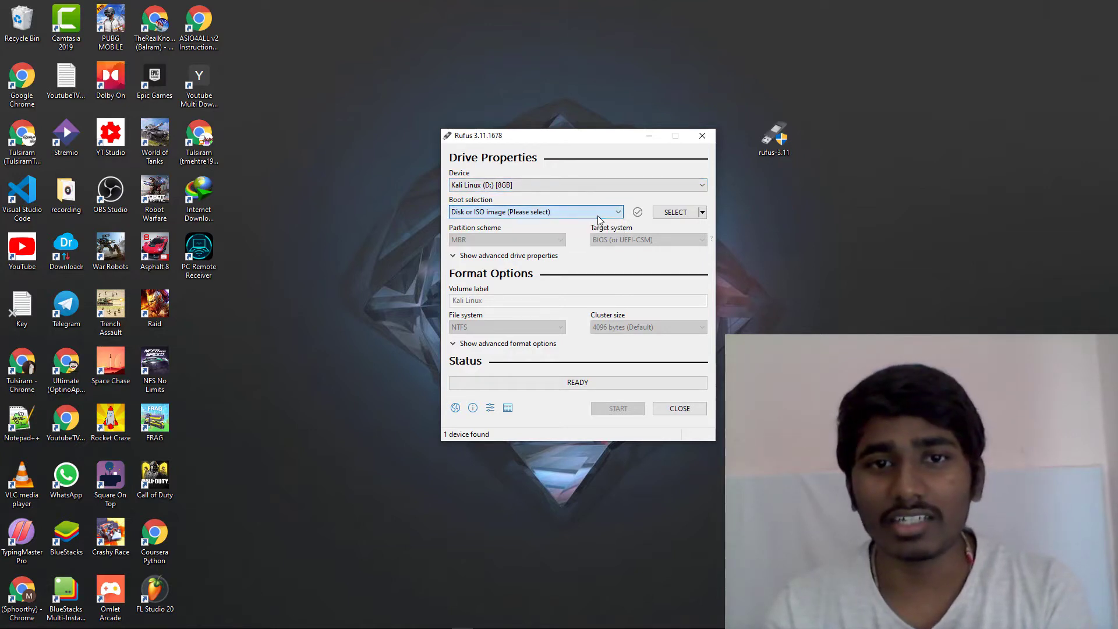
left_click(599, 217)
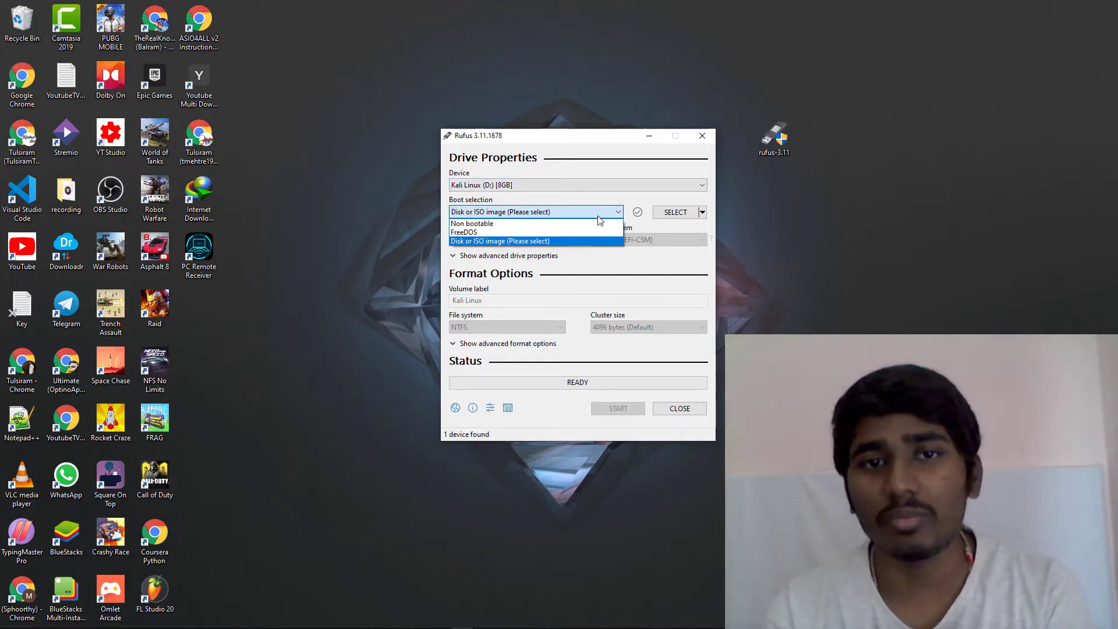
left_click(650, 216)
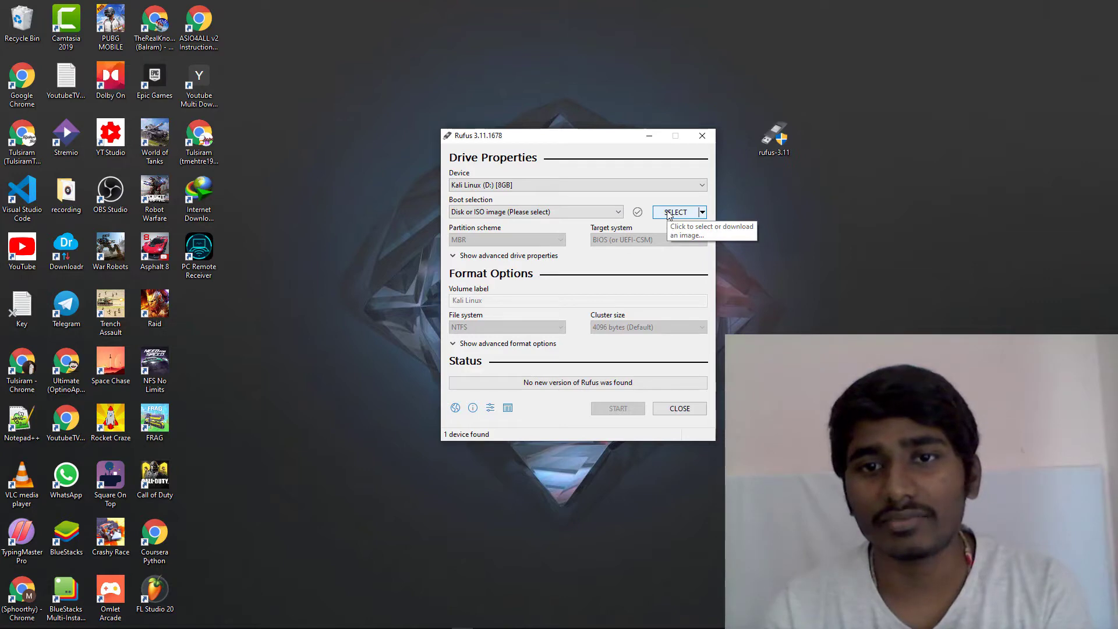
Step: Load the kali-linux-2020.3-live-amd64 disc image from the kali-linux-2020-3-live-amd64-iso folder in Videos as the boot image
left_click(670, 214)
left_click_drag(438, 133, 173, 100)
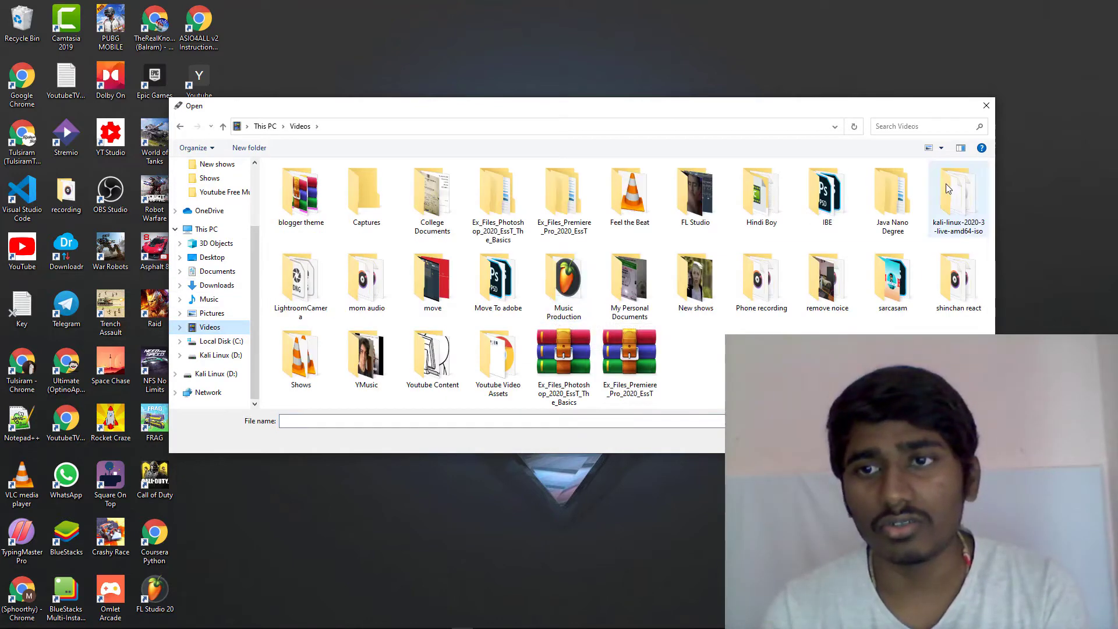
double_click(948, 188)
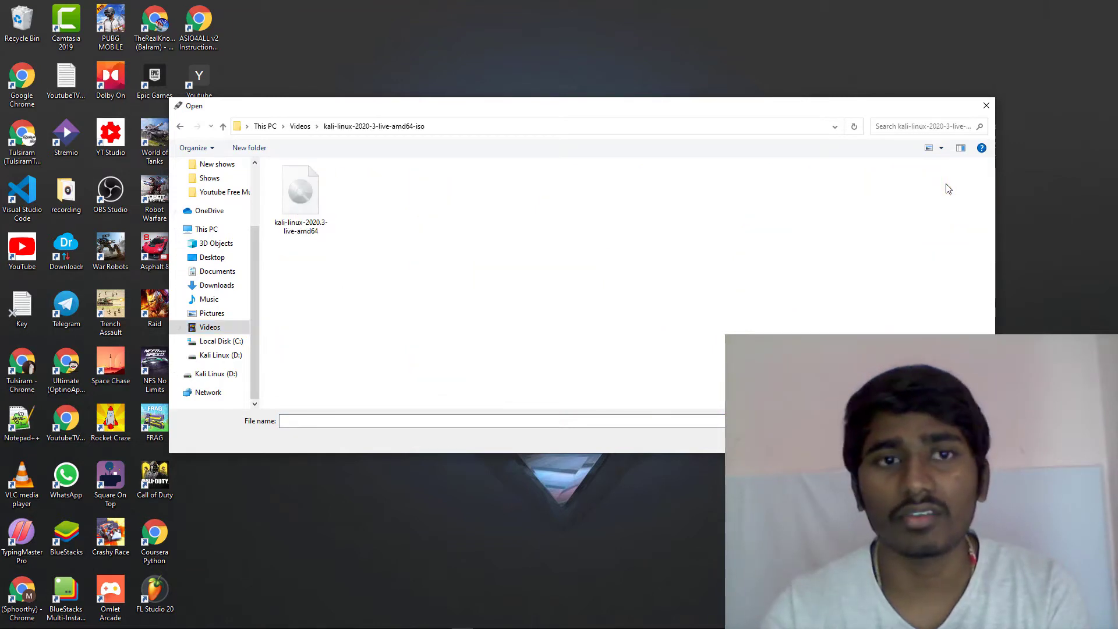
left_click(317, 233)
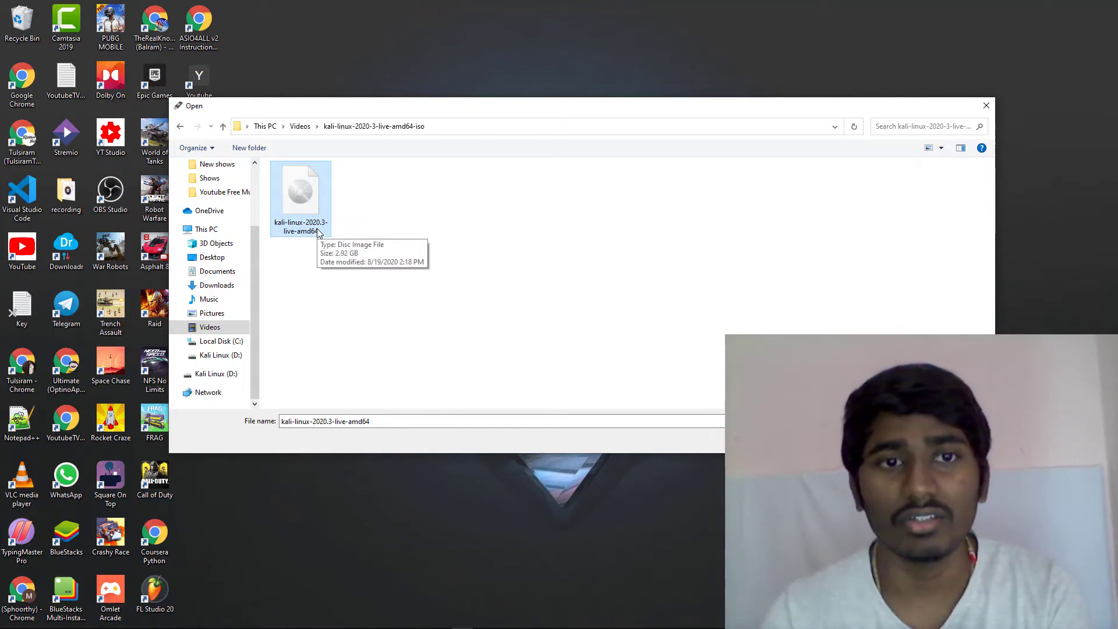
double_click(318, 232)
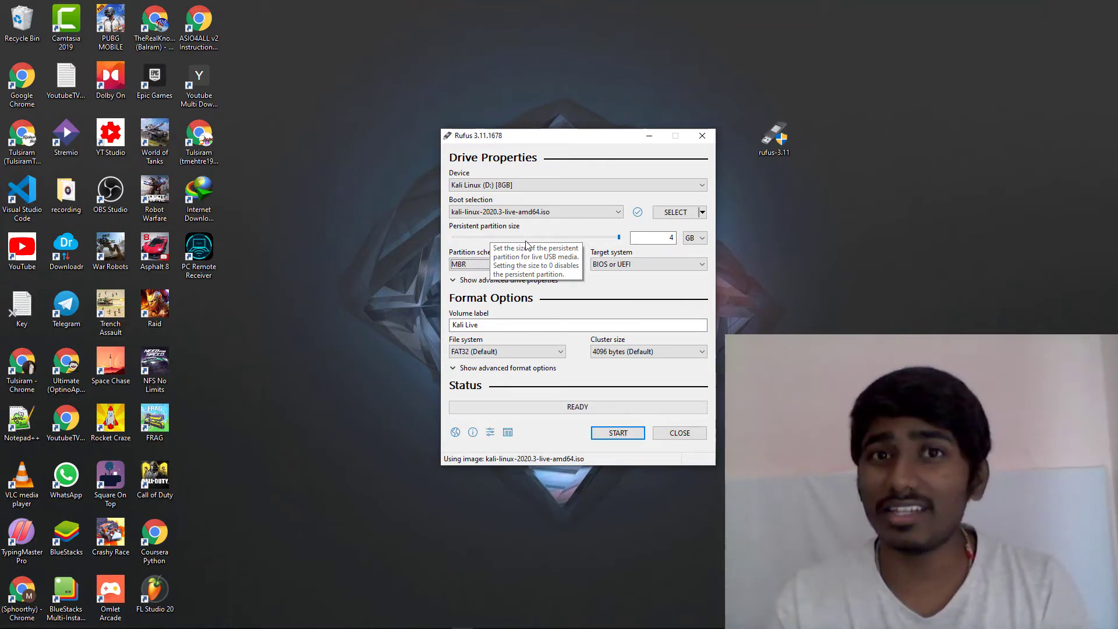
Step: Set the persistent partition size to 3 GB and the partition scheme to GPT
left_click(527, 245)
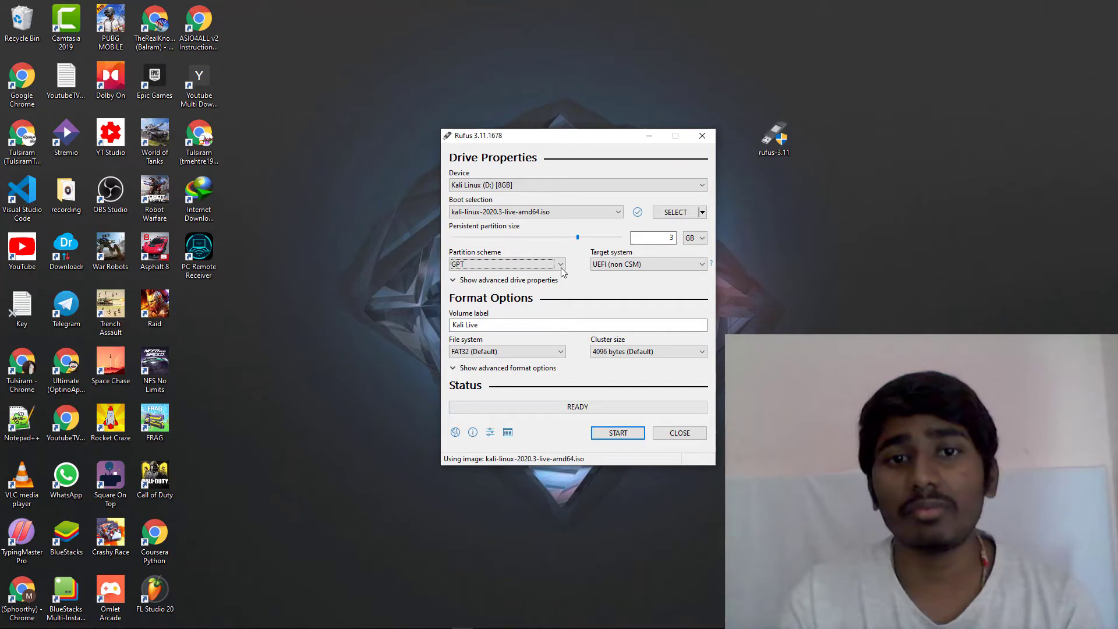
left_click(561, 266)
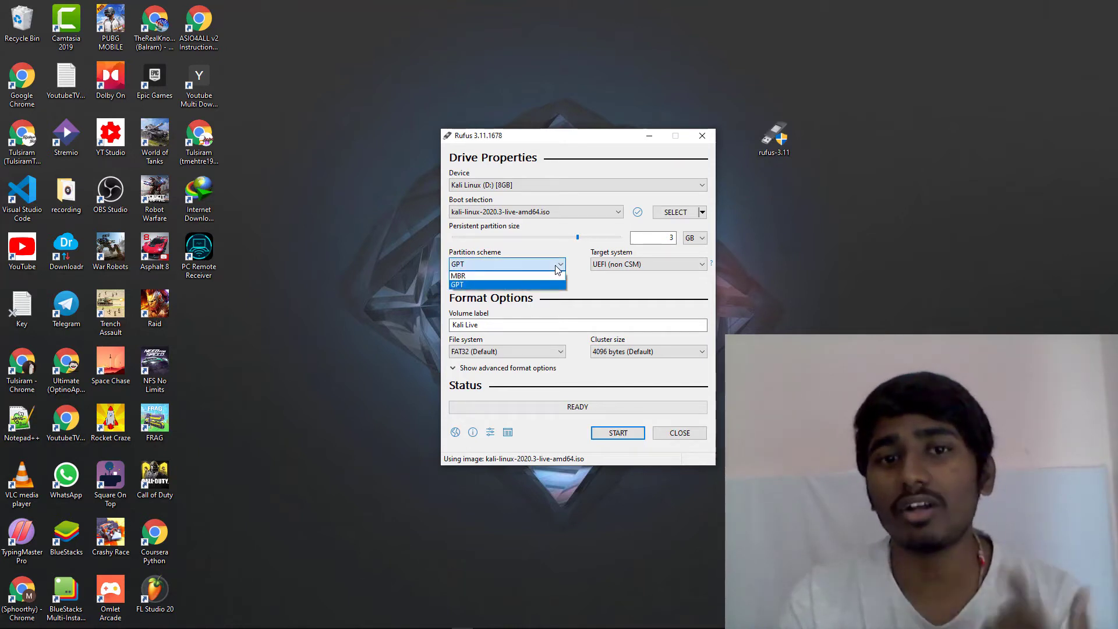
left_click(546, 285)
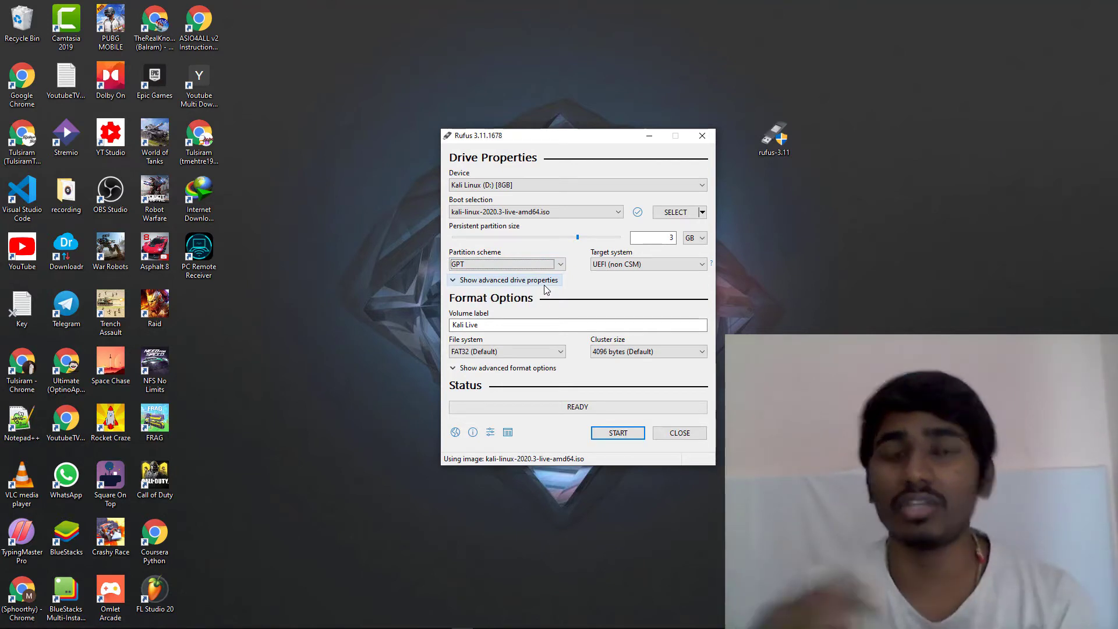
left_click(537, 267)
left_click(597, 279)
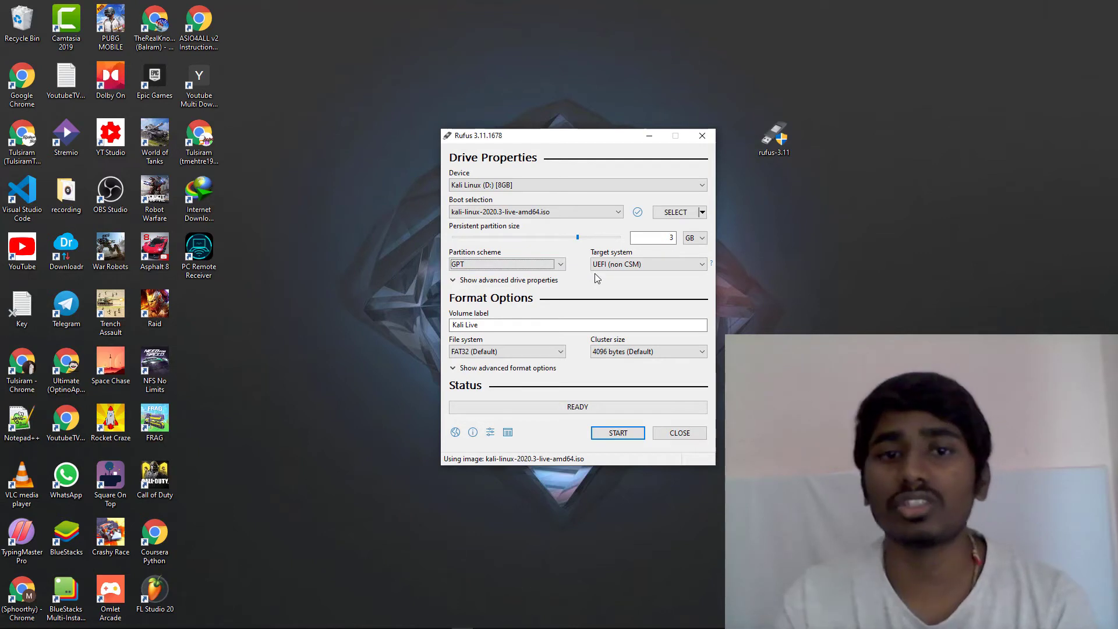
Step: Switch the file system to NTFS and back to FAT32 (Default)
key("Tab")
key("Tab")
key("Tab")
key("Tab")
key("Down")
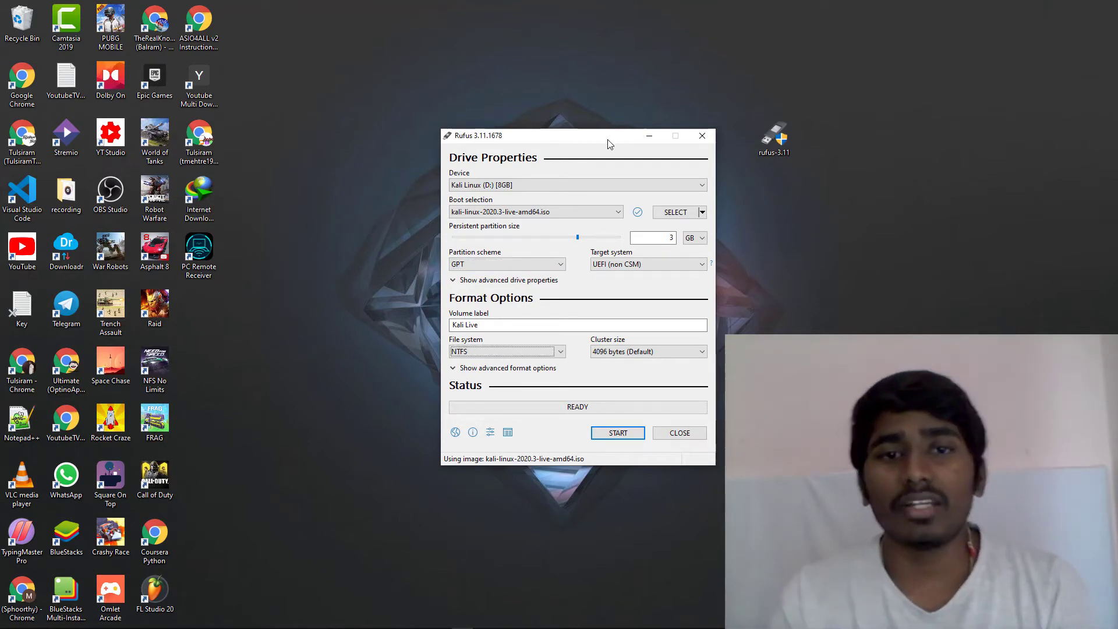
left_click(511, 351)
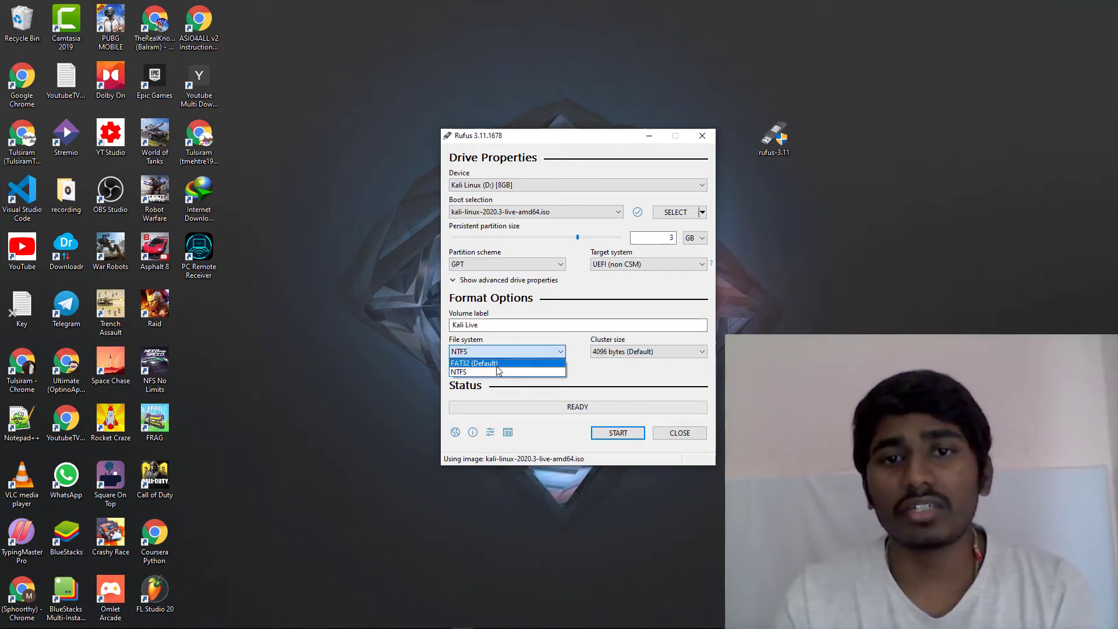
left_click(497, 365)
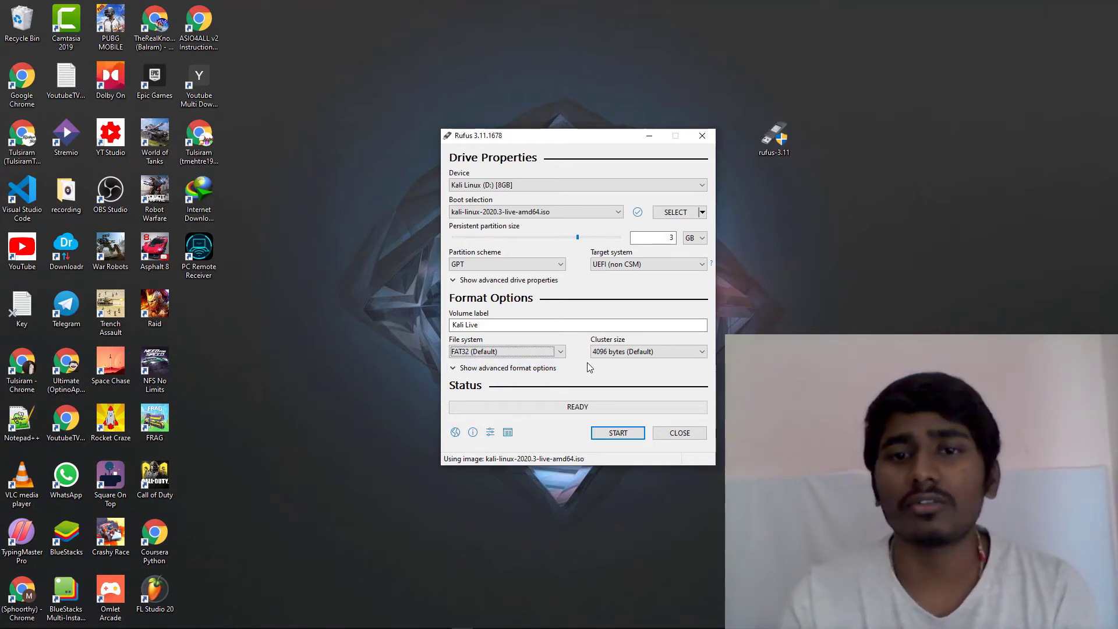
Step: Write the Kali image to the USB drive, accepting the erasure of all its data, and close Rufus when it is ready
left_click(606, 434)
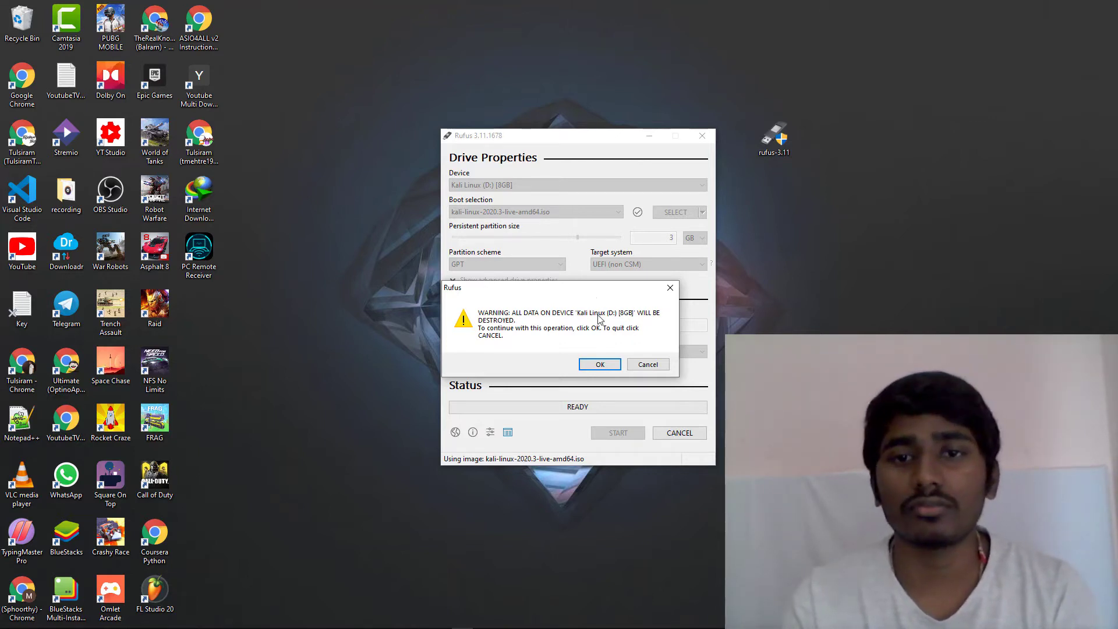
left_click(598, 366)
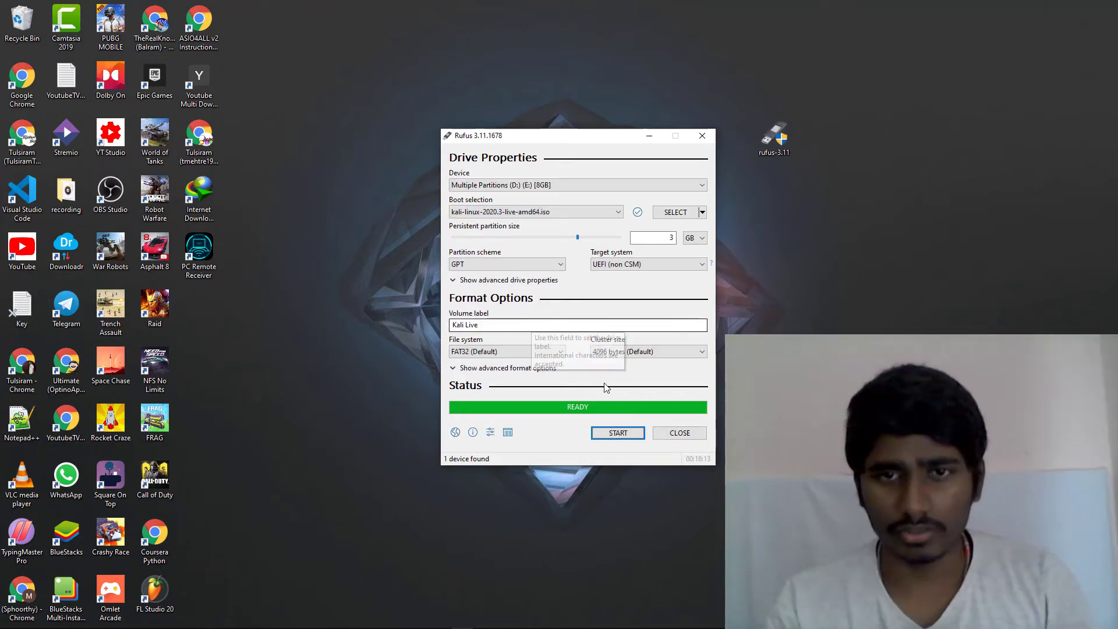
left_click_drag(574, 140, 557, 138)
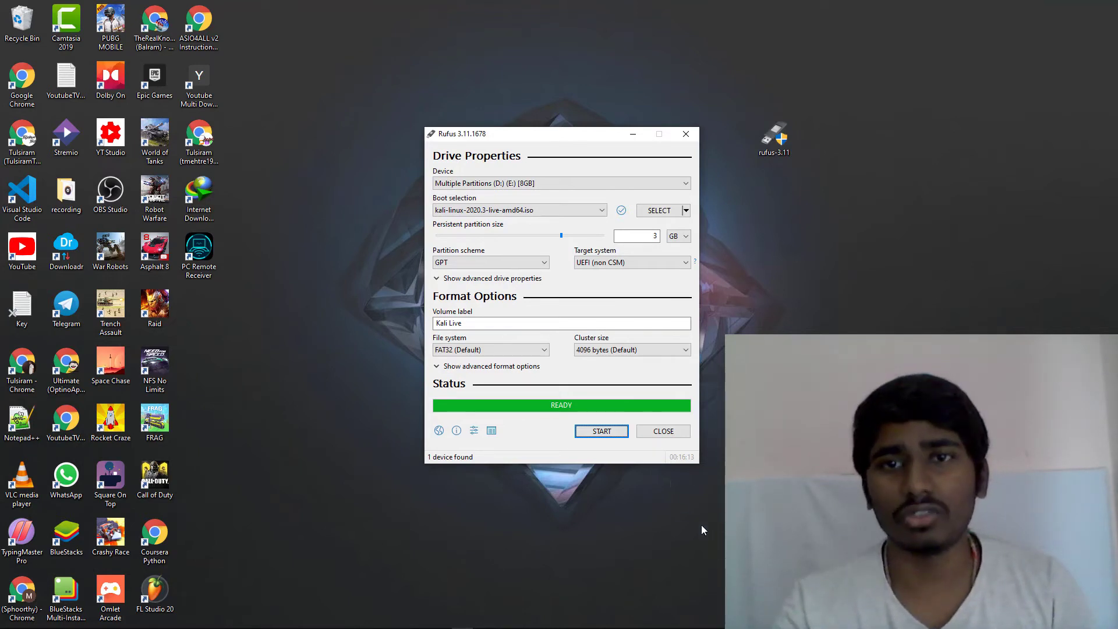
left_click(686, 134)
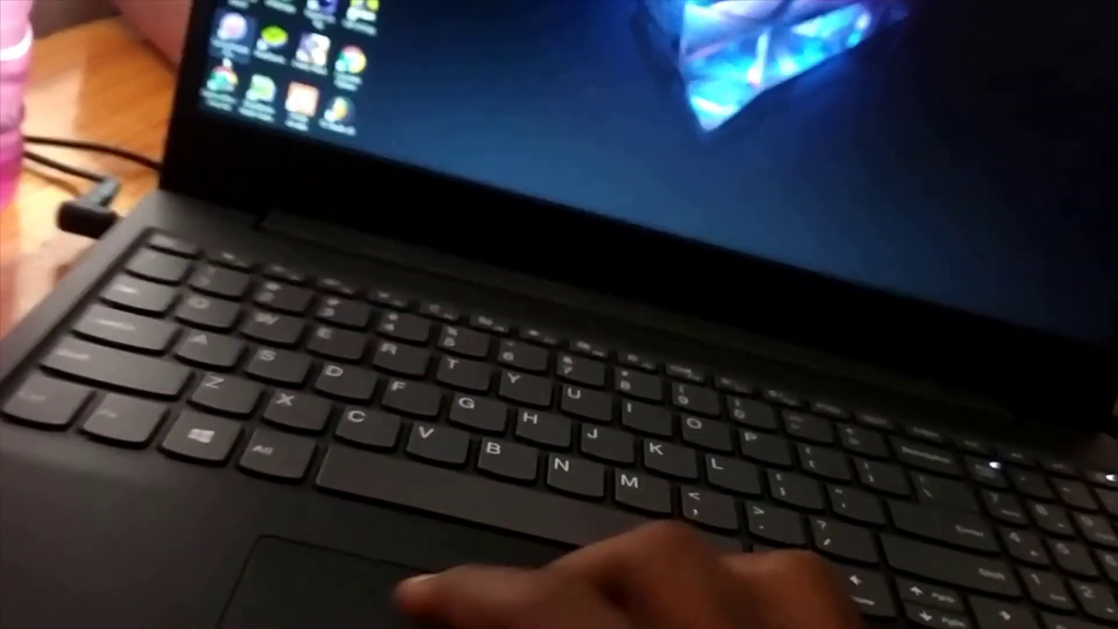
Step: Shut down the computer from Windows
key("super")
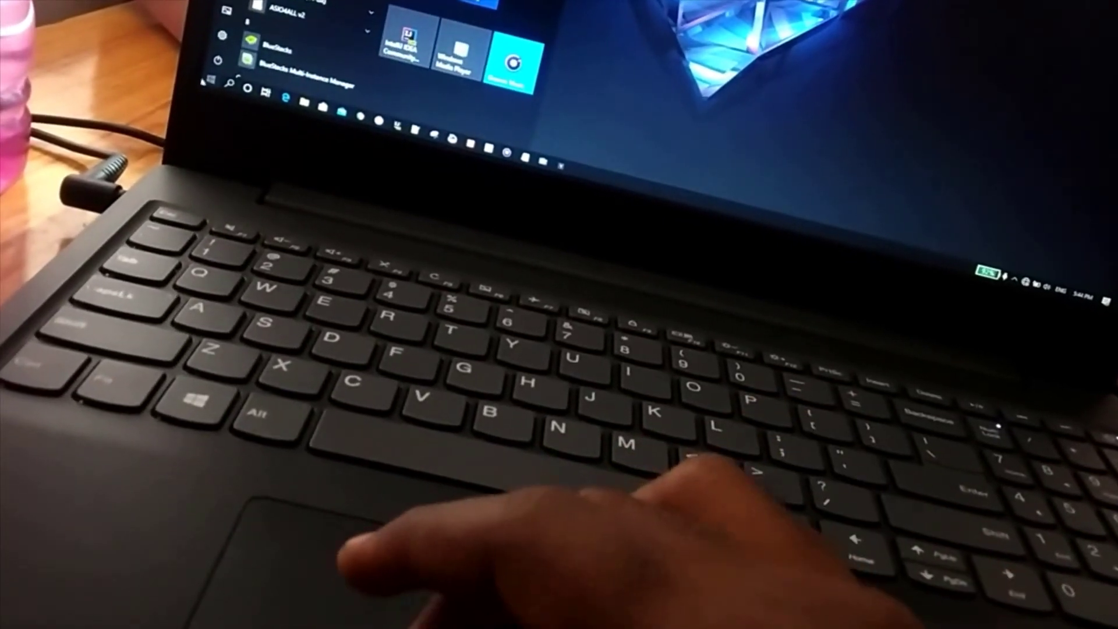
left_click(217, 60)
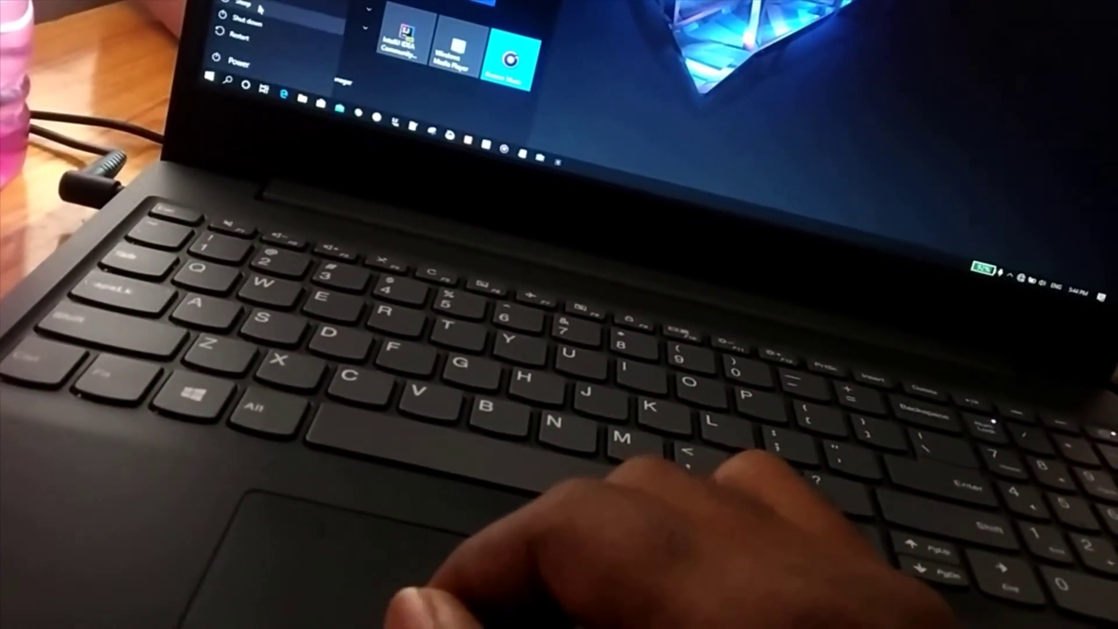
left_click(262, 26)
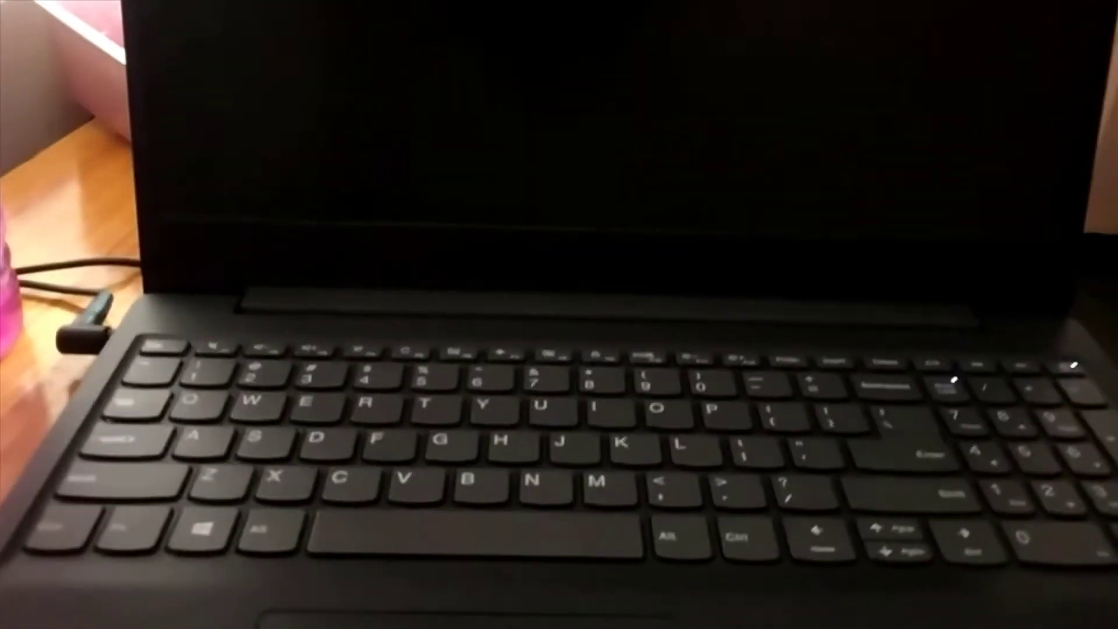